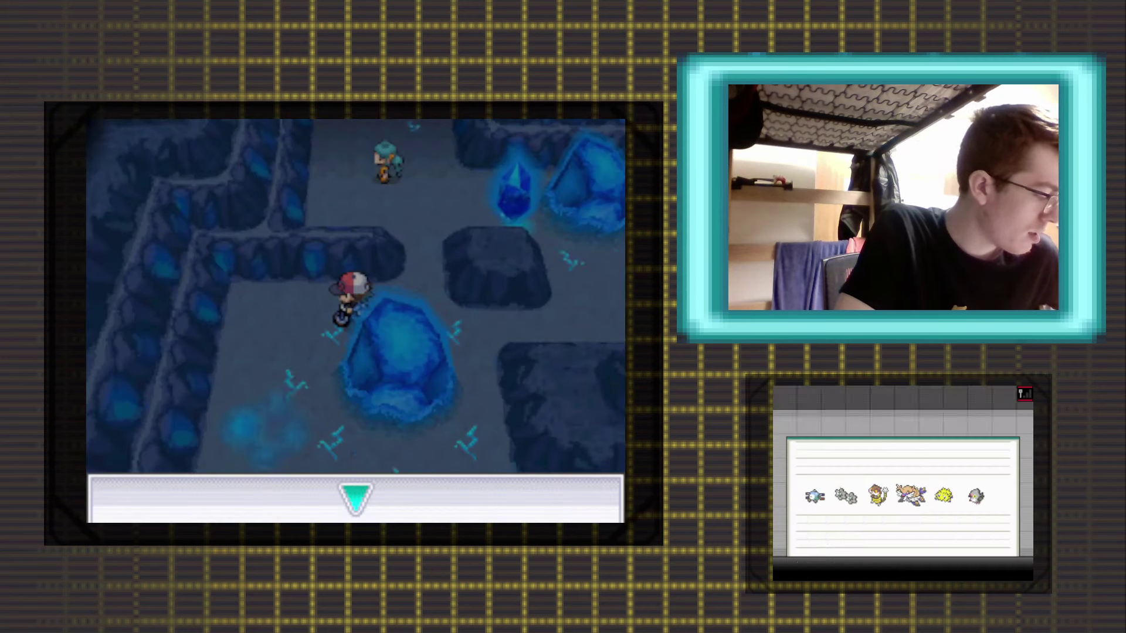
key(Return)
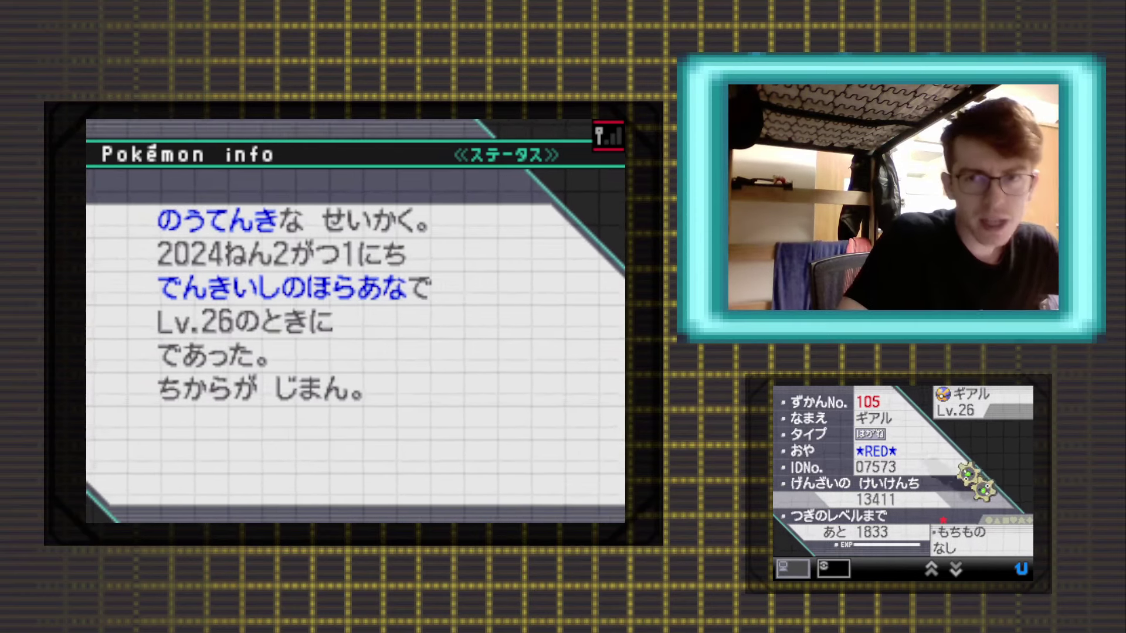
key(Right)
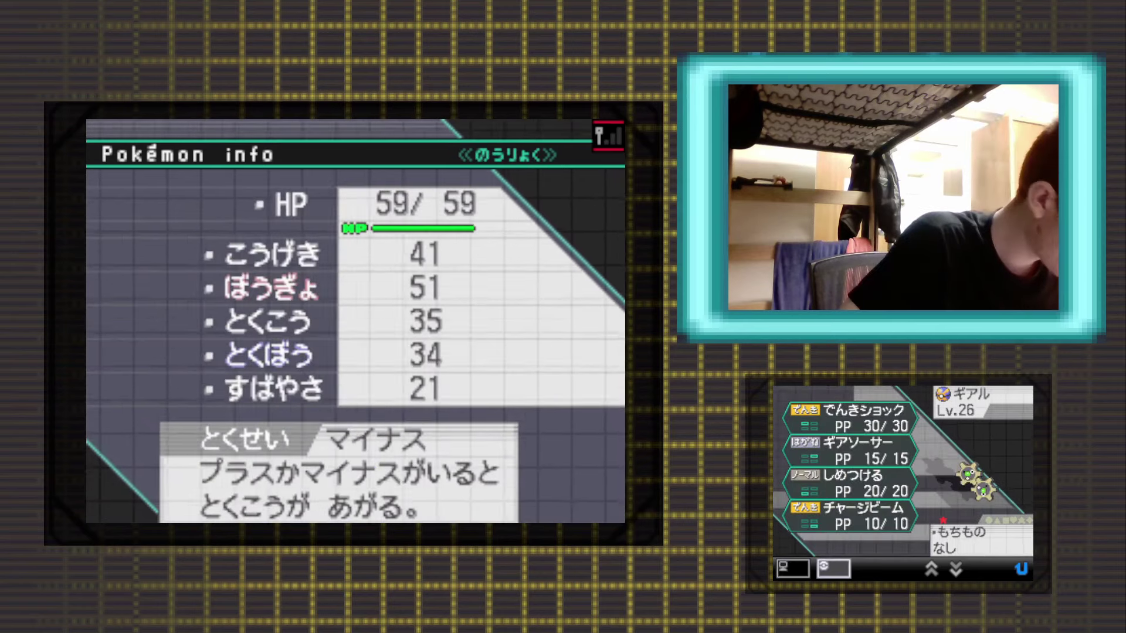
key(Left)
key(Right)
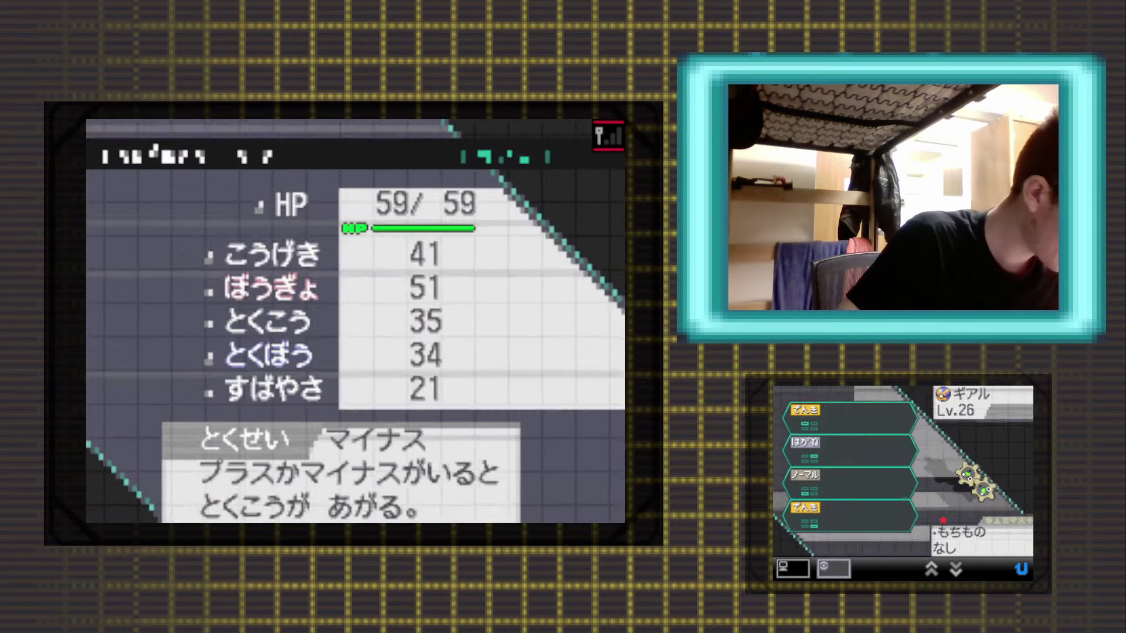
key(Left)
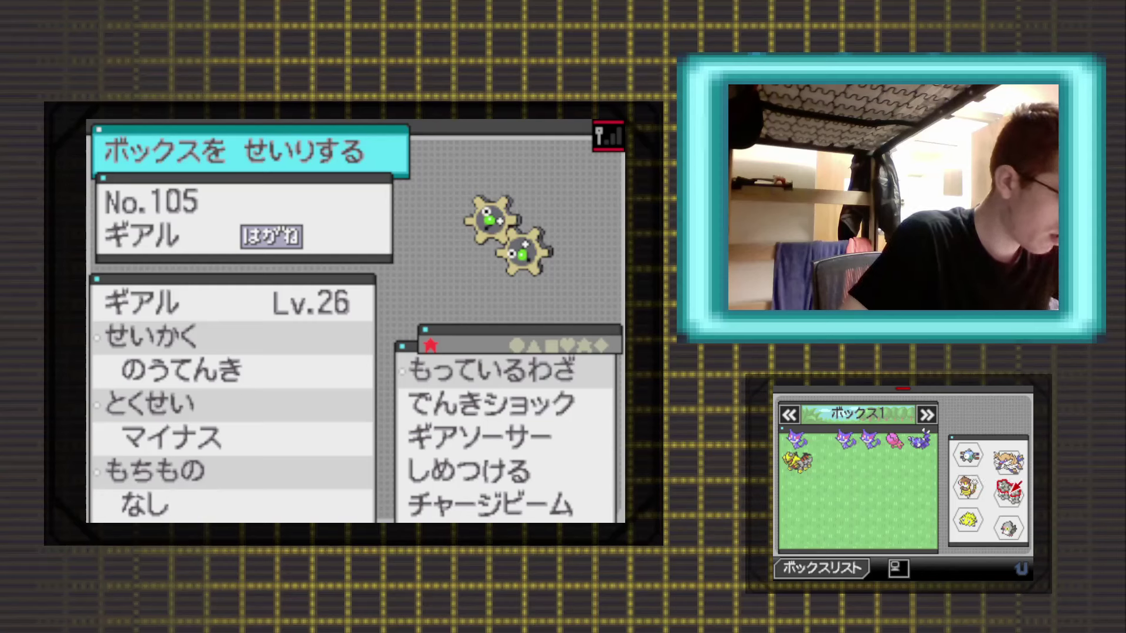
key(Left)
key(Up)
key(Right)
key(Left)
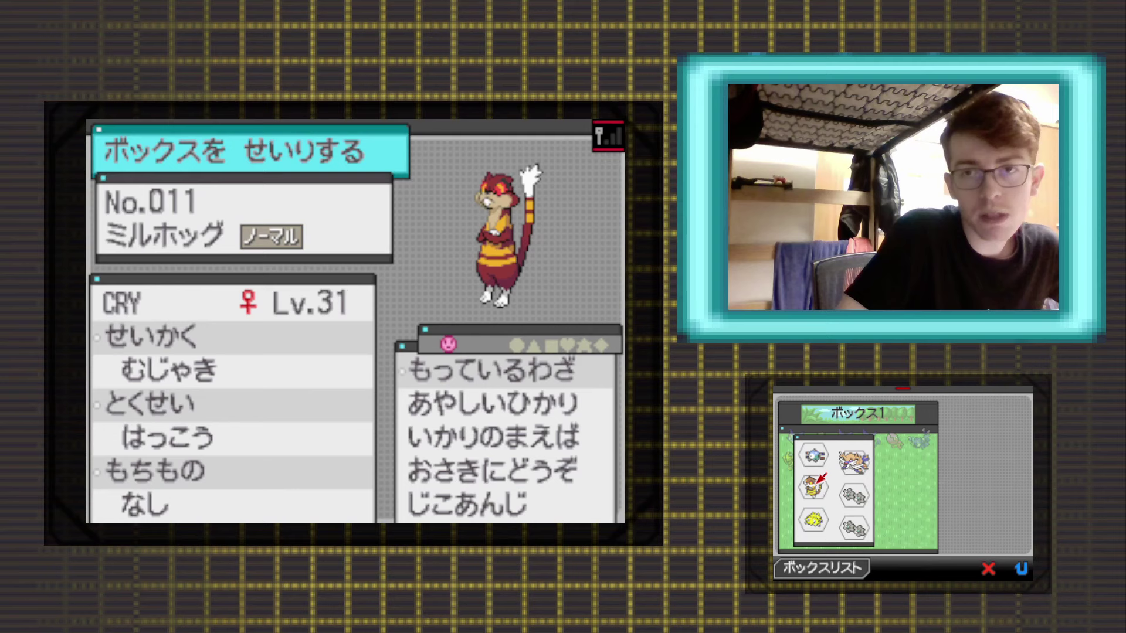
key(Right)
key(Down)
key(Left)
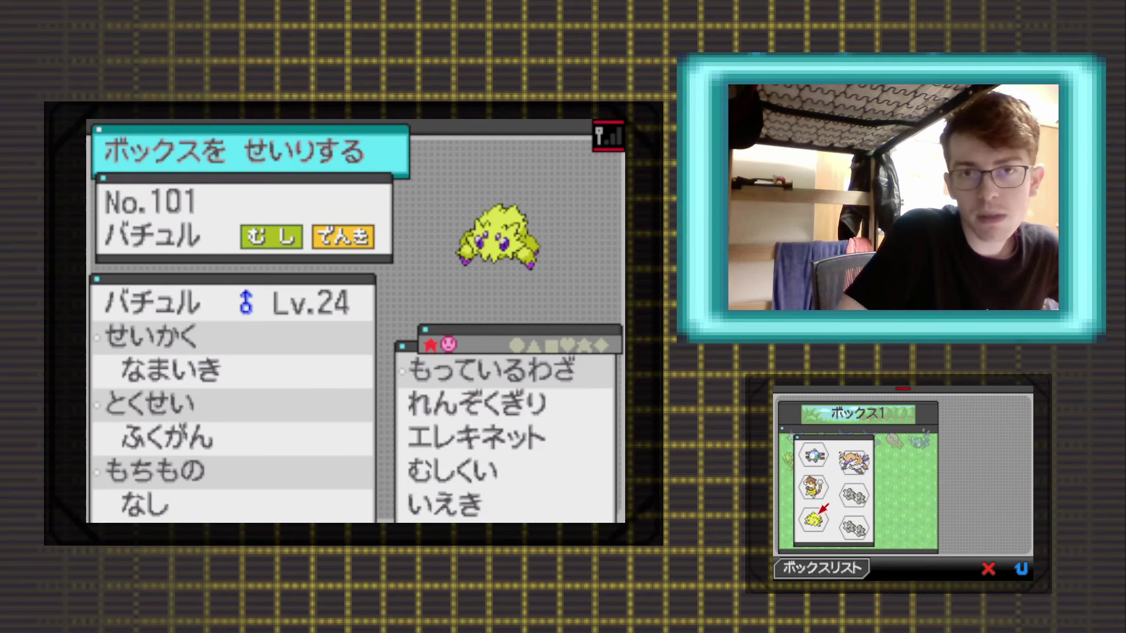
key(Right)
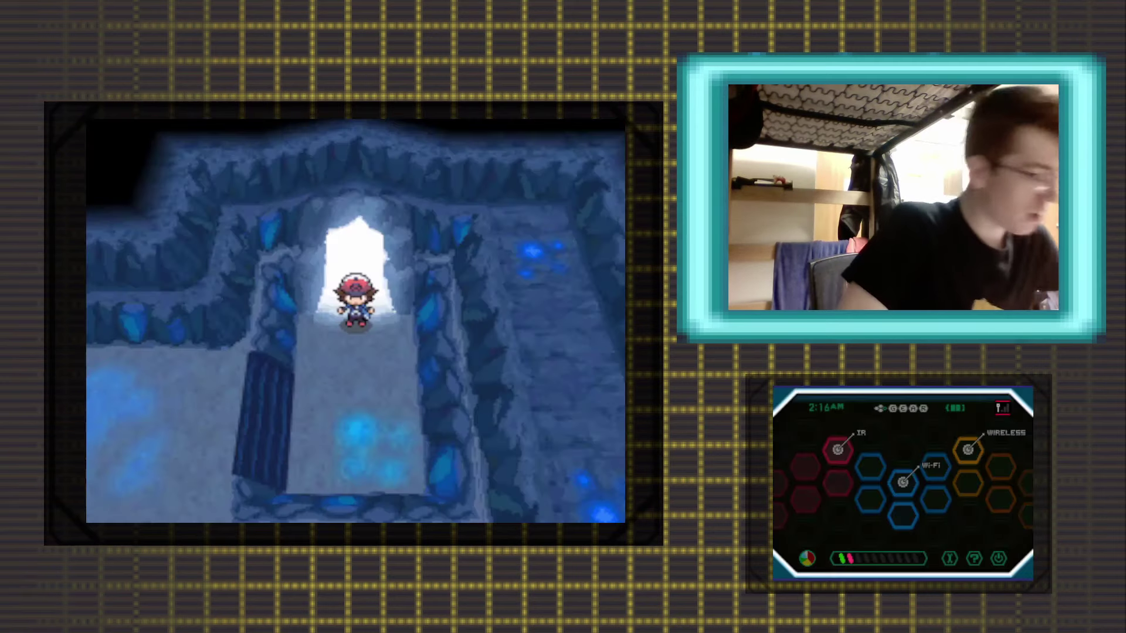
key(s)
key(x)
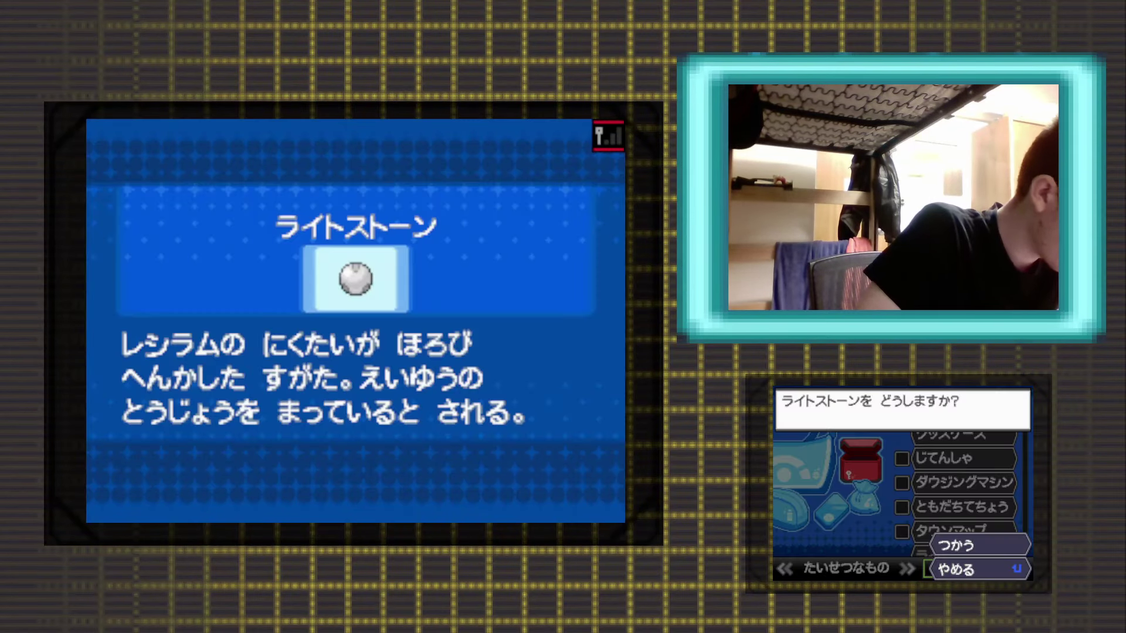
key(z)
key(Down)
key(Down)
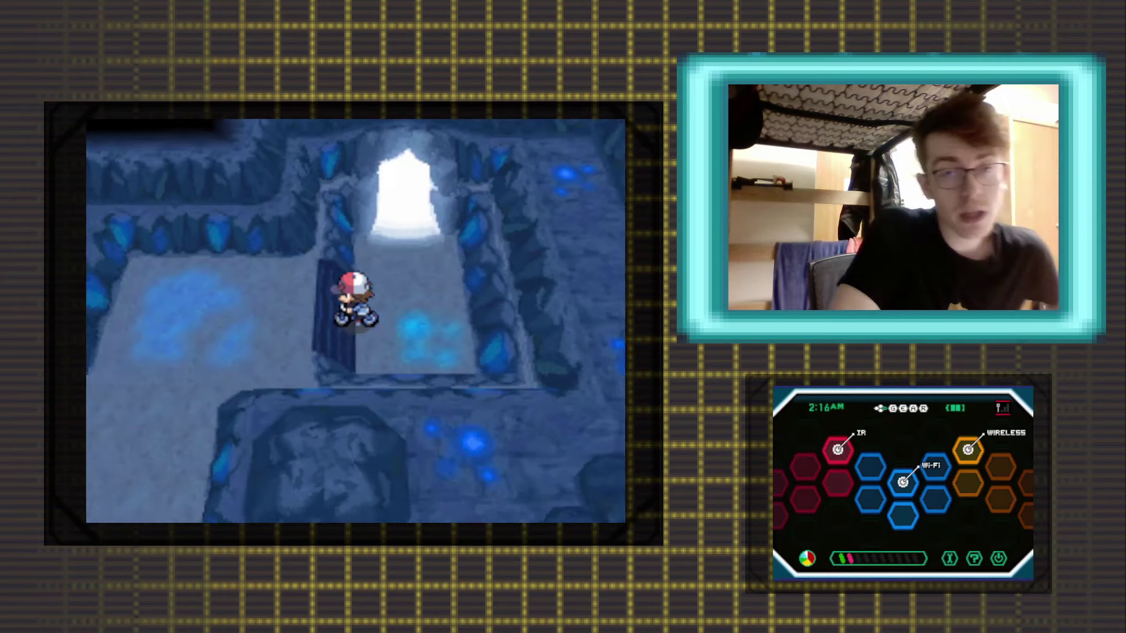
key(Left)
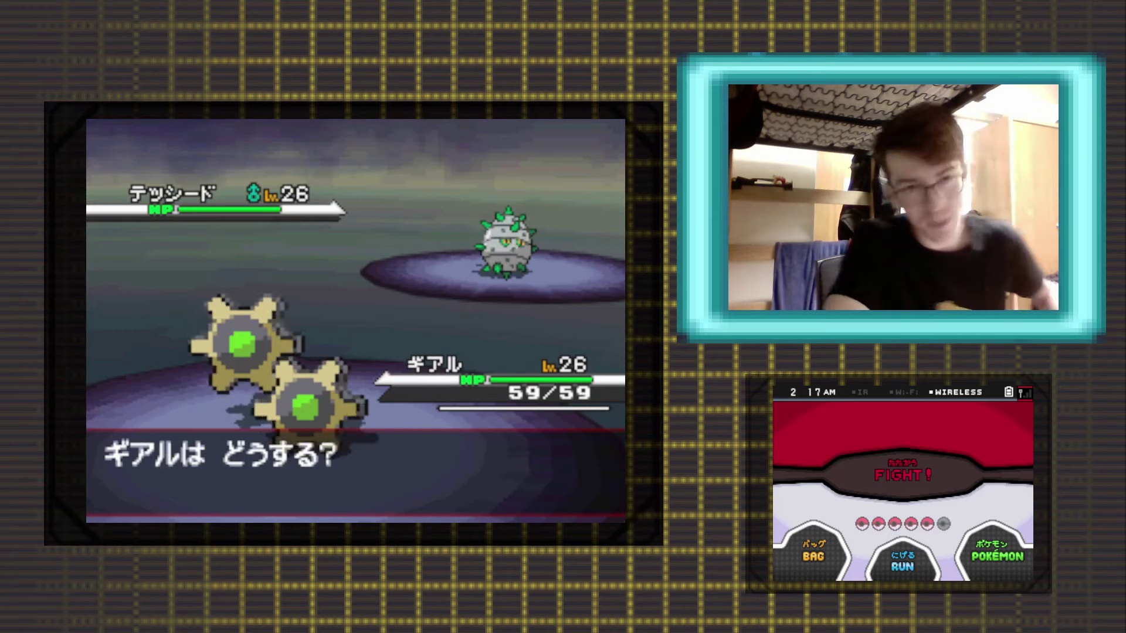
key(Return)
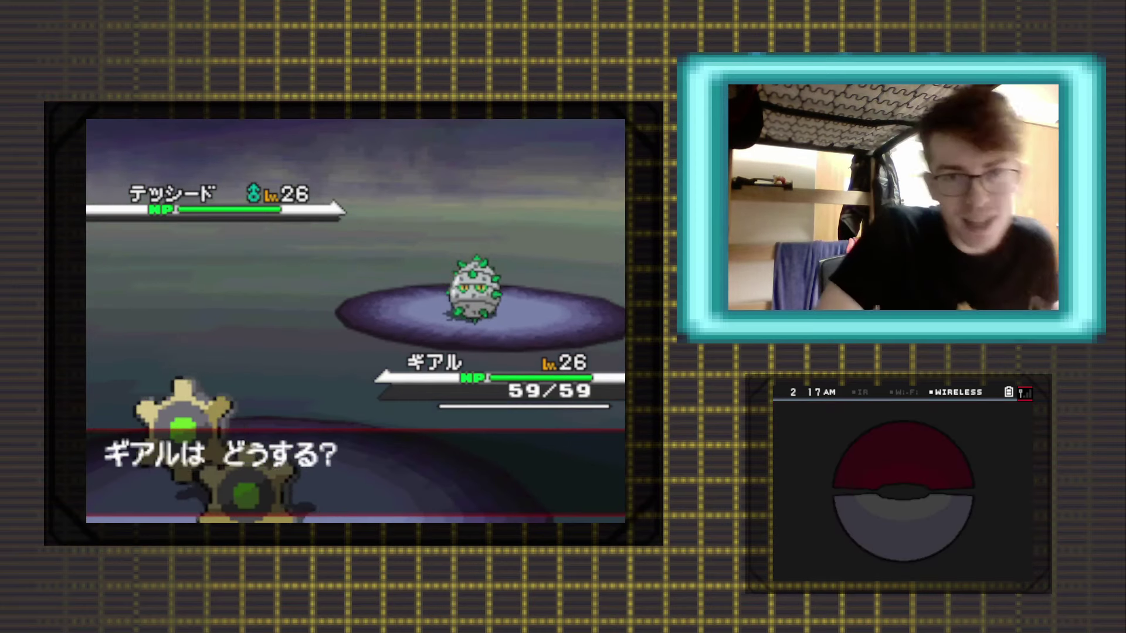